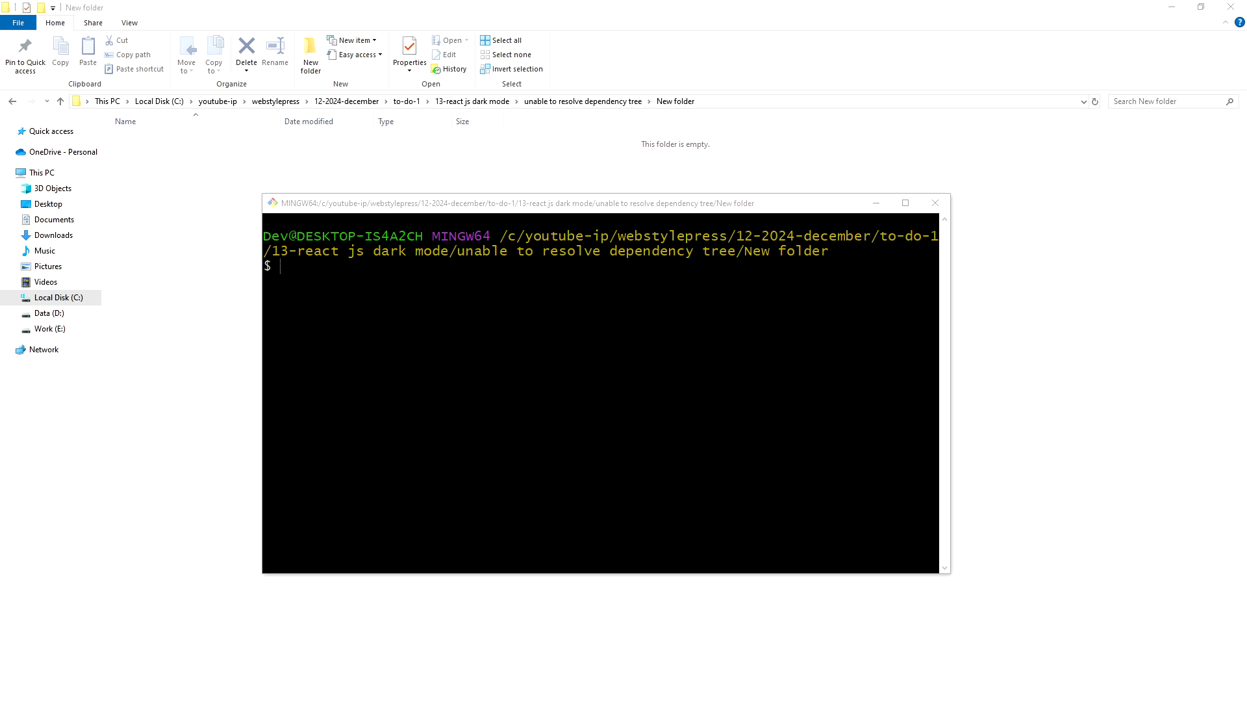
Run npm init -y in New folder to create a default package.json
{"action": "right_click", "coordinate": [492, 343]}
{"action": "left_click", "coordinate": [533, 386]}
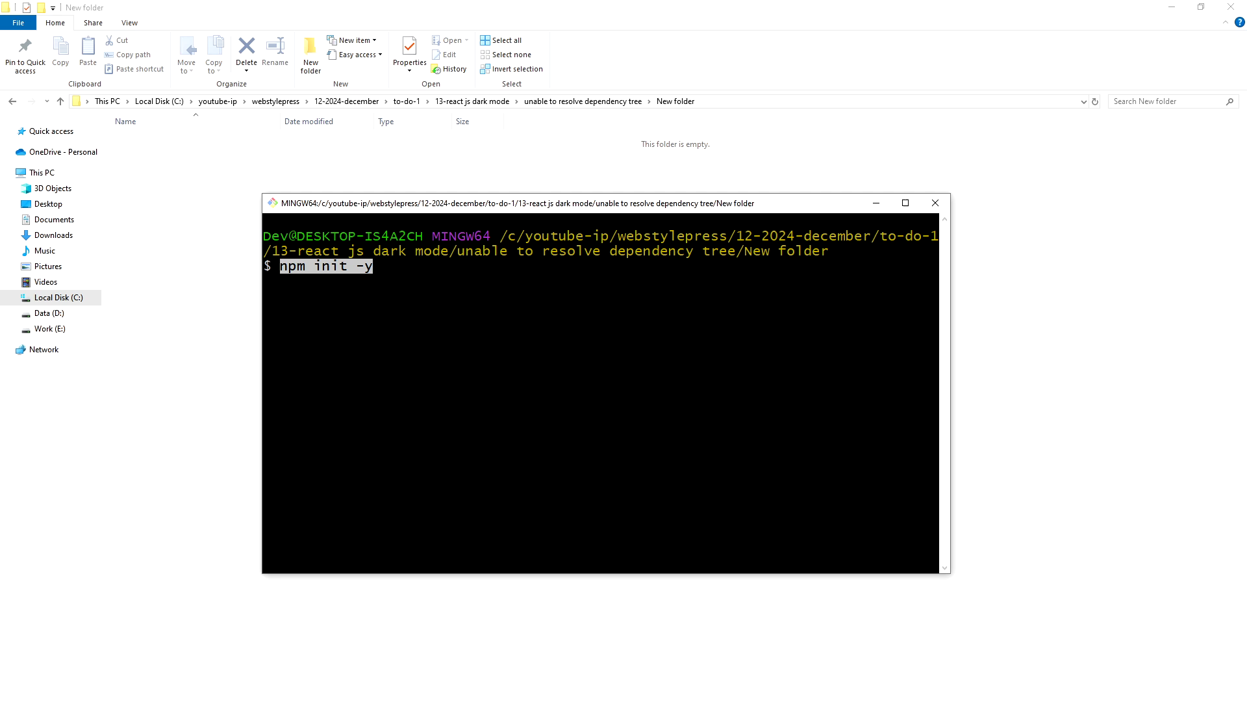
{"action": "key", "text": "Return"}
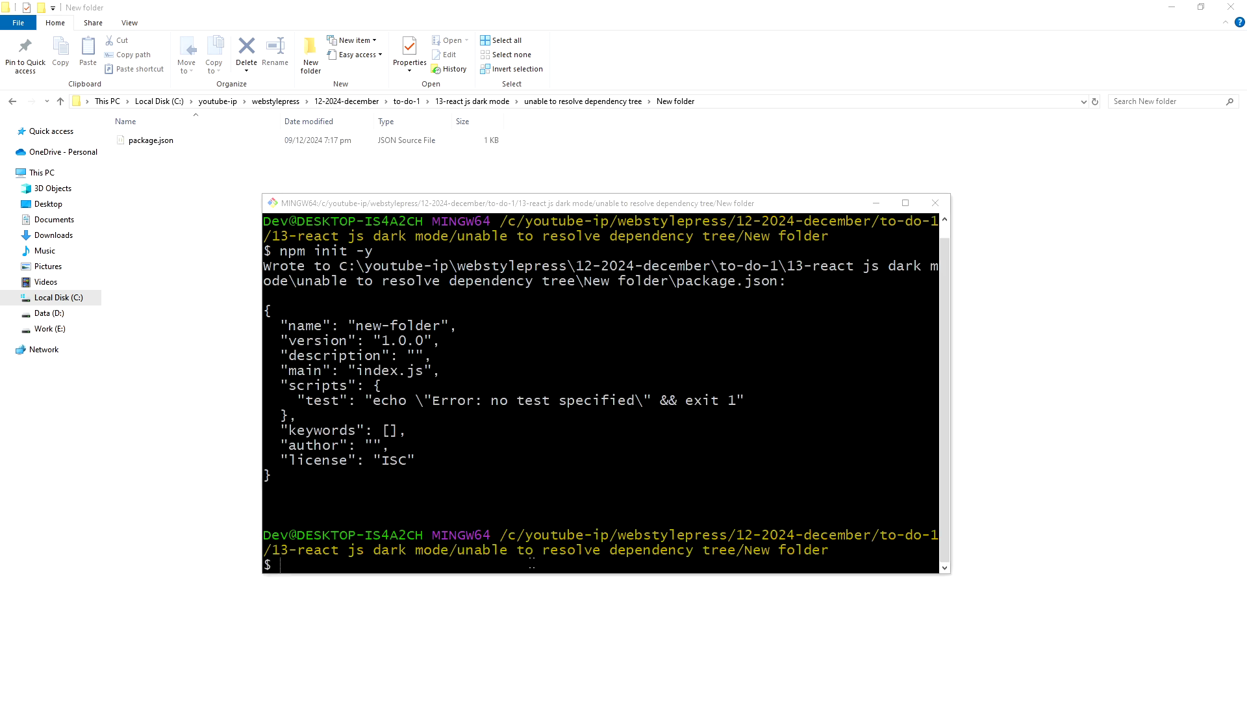
Run npm install react@17 react-dom@18 and highlight the resulting ERESOLVE error lines
{"action": "right_click", "coordinate": [533, 356]}
{"action": "left_click", "coordinate": [565, 396]}
{"action": "key", "text": "Return"}
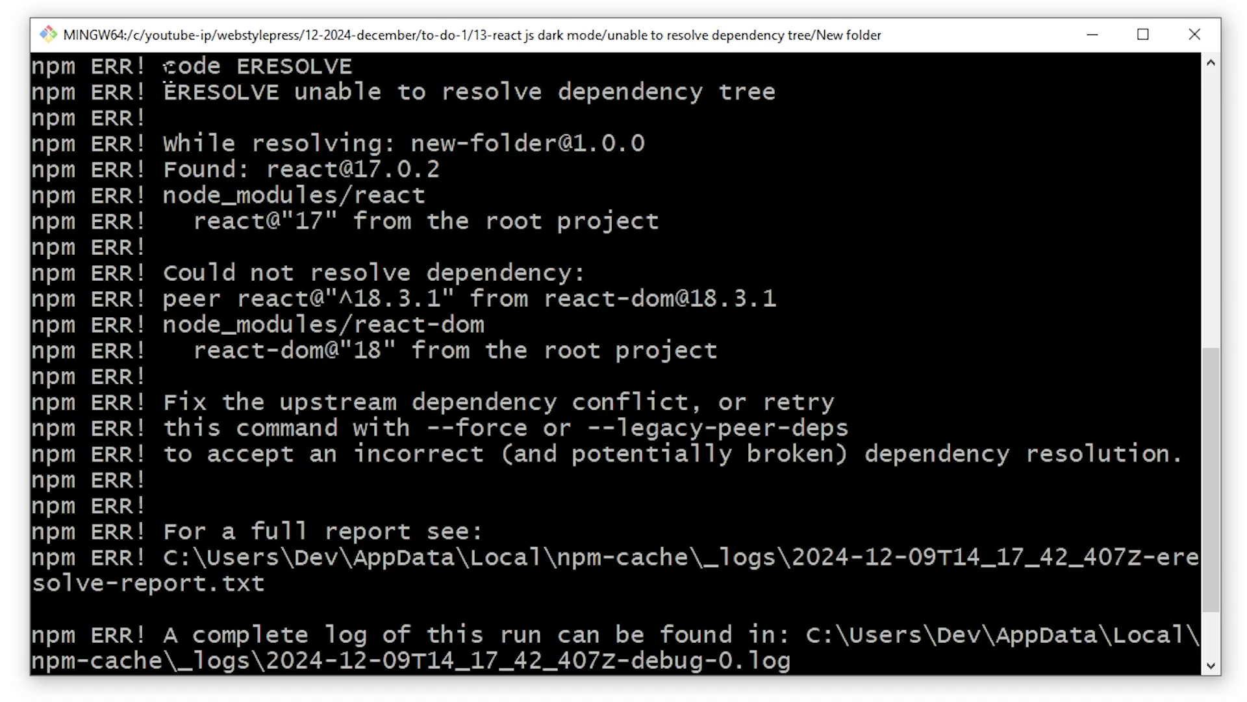
{"action": "left_click_drag", "start_coordinate": [164, 67], "coordinate": [819, 91]}
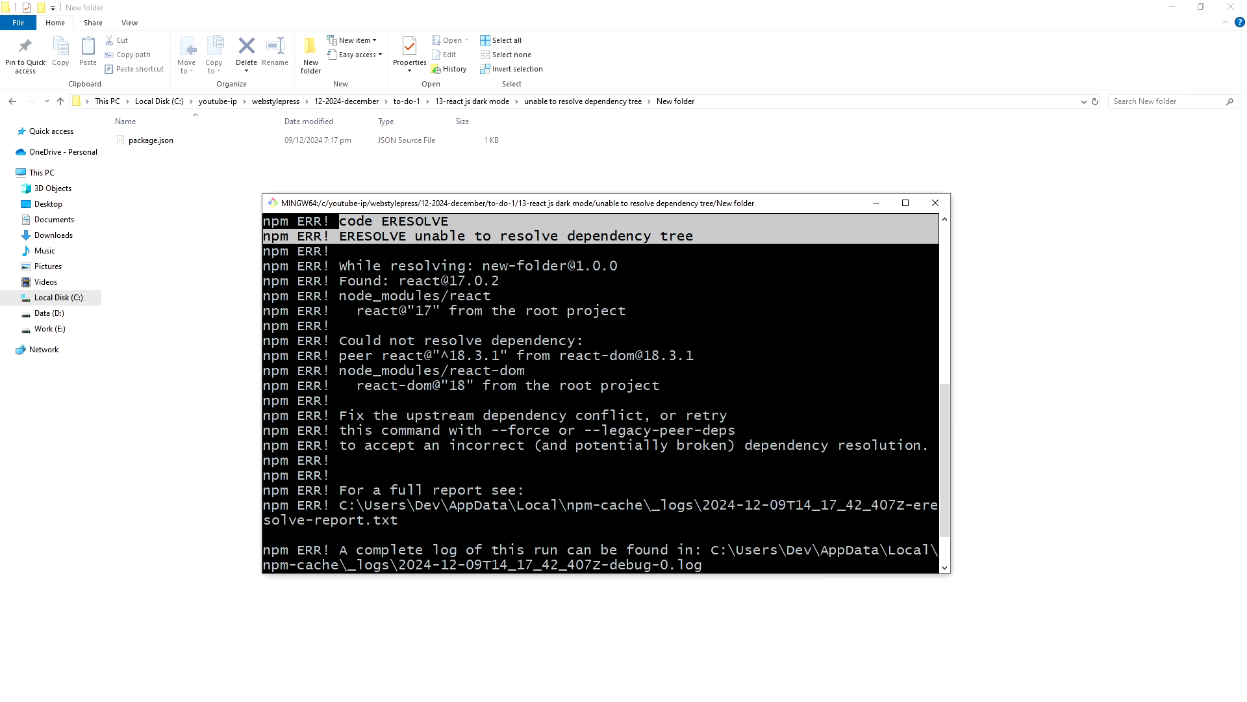
{"action": "scroll", "coordinate": [604, 390], "scroll_direction": "down", "scroll_amount": 3}
Set npm config legacy-peer-deps to true
{"action": "right_click", "coordinate": [611, 351]}
{"action": "left_click", "coordinate": [643, 387]}
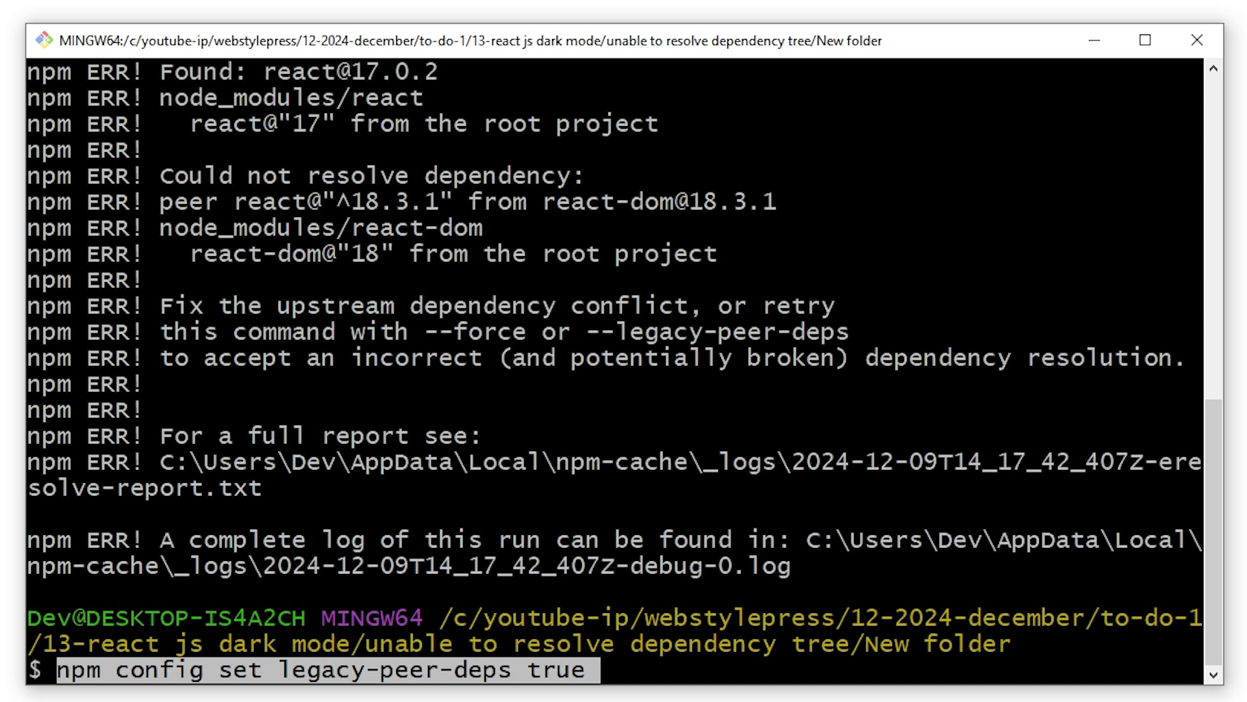
{"action": "key", "text": "Return"}
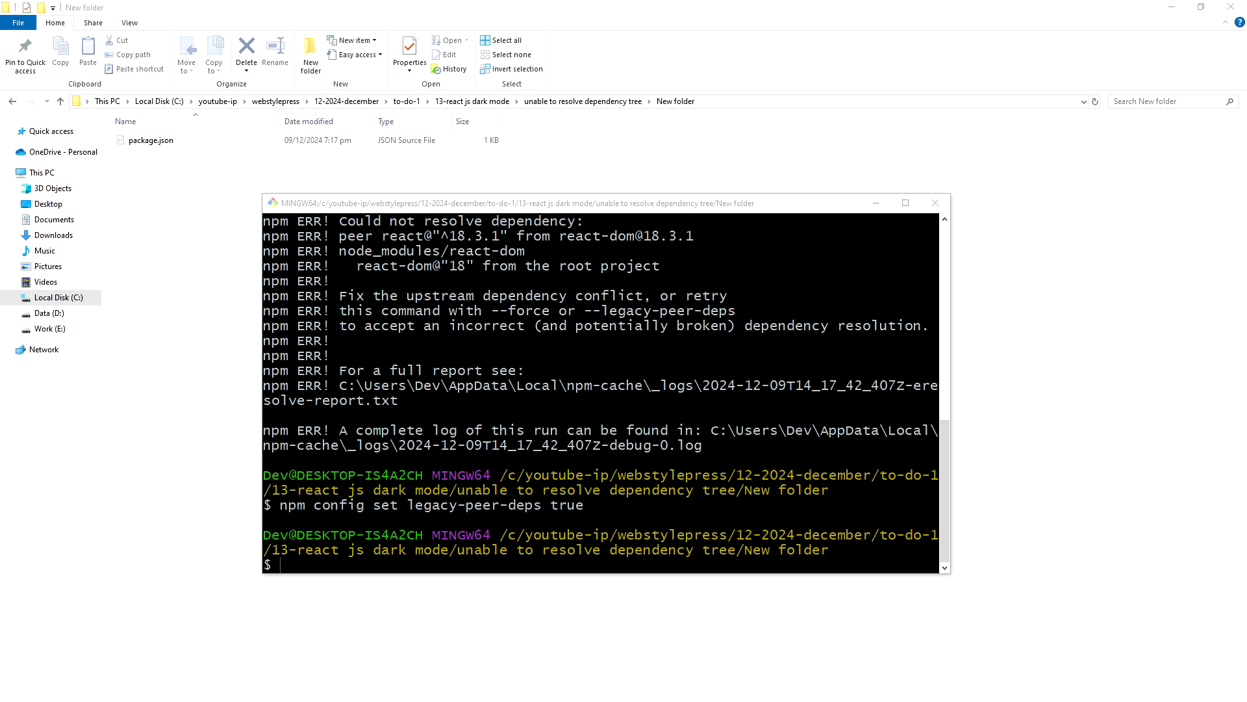
Rerun npm install react@17 react-dom@18, which now succeeds
{"action": "right_click", "coordinate": [592, 567]}
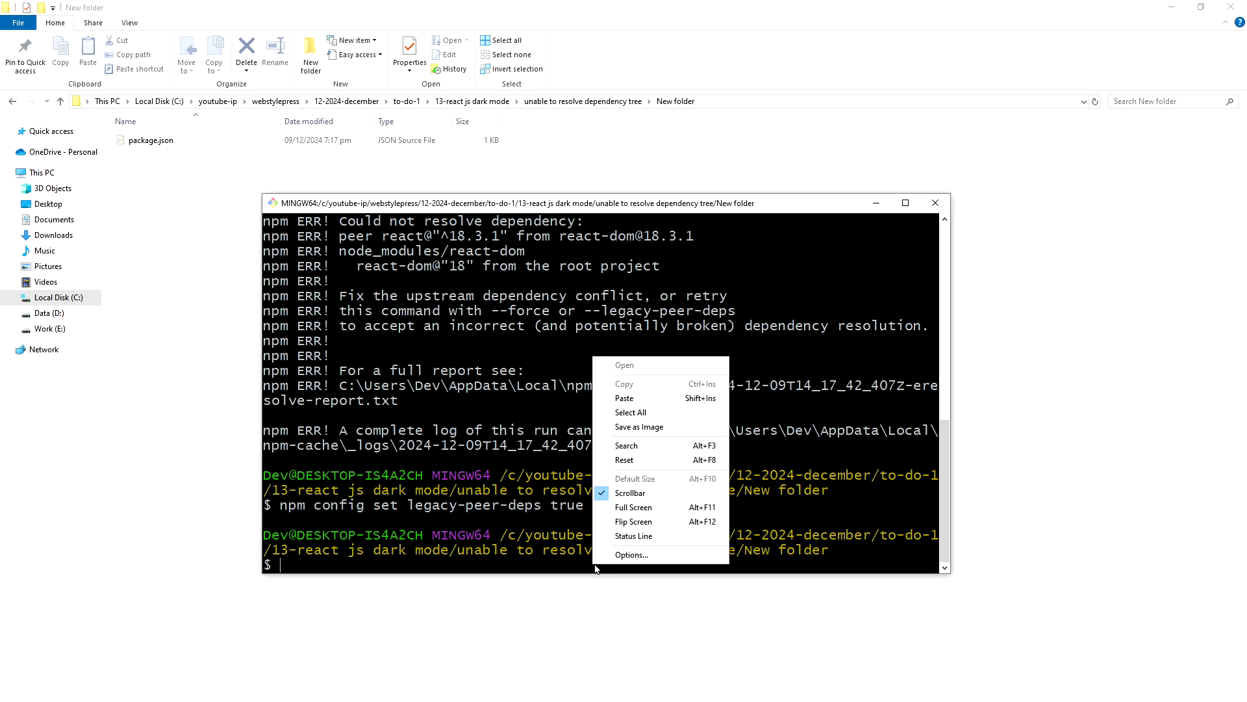
{"action": "left_click", "coordinate": [647, 399]}
{"action": "key", "text": "Return"}
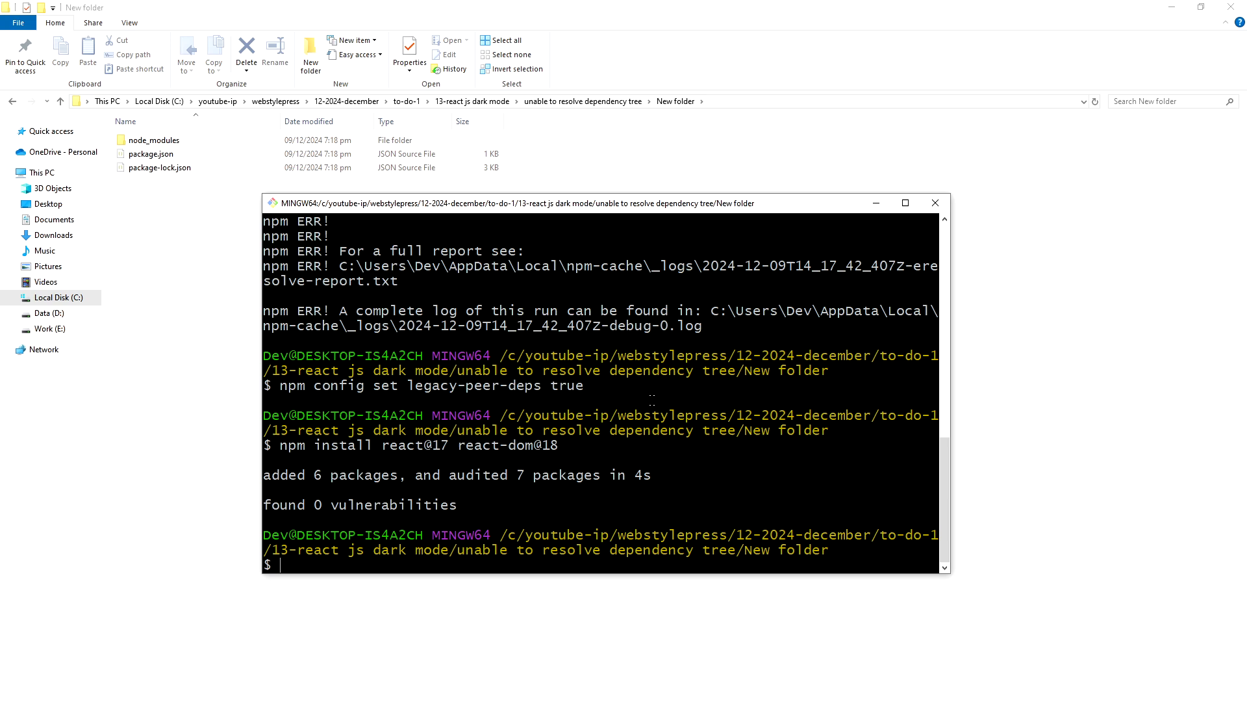
{"action": "scroll", "coordinate": [651, 398], "scroll_direction": "up", "scroll_amount": 5}
{"action": "left_click_drag", "start_coordinate": [264, 221], "coordinate": [331, 251]}
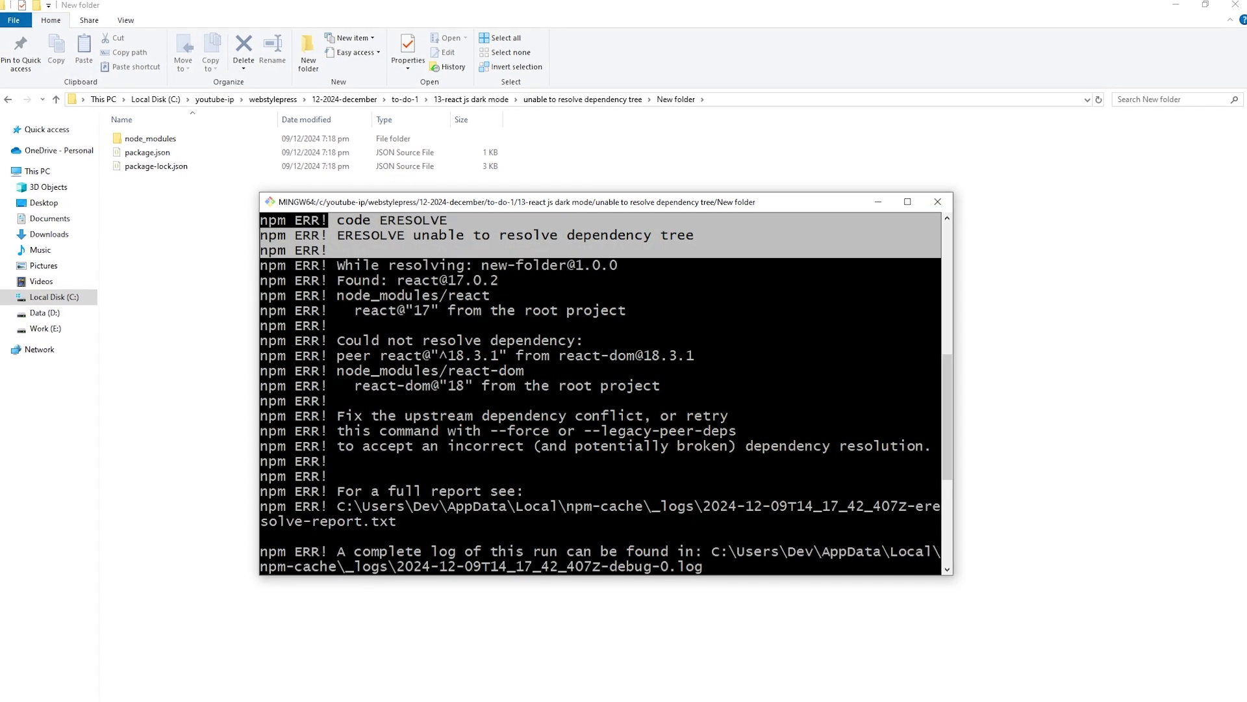